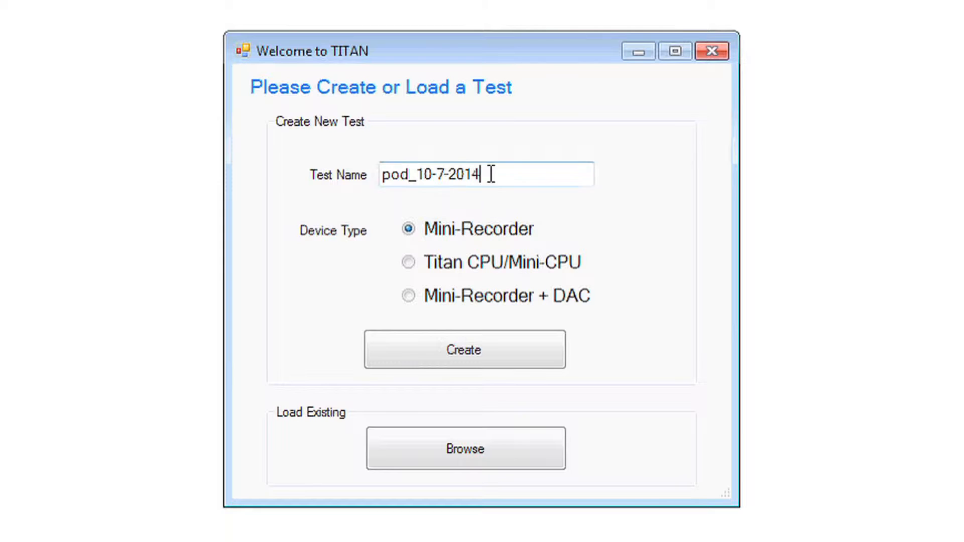
Create a new Mini-Recorder test named DEMO_TEST.
key("BackSpace")
type("DEMO_TEST")
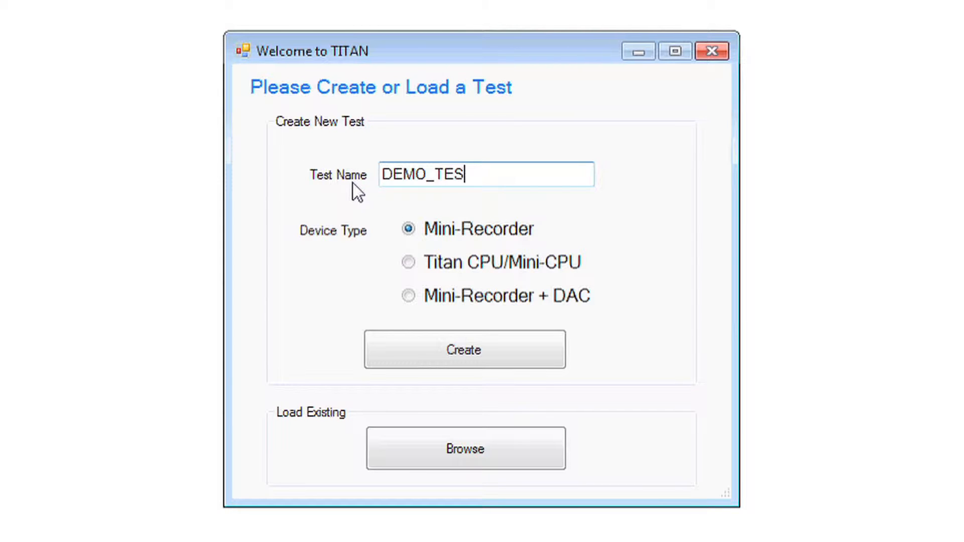
left_click(388, 344)
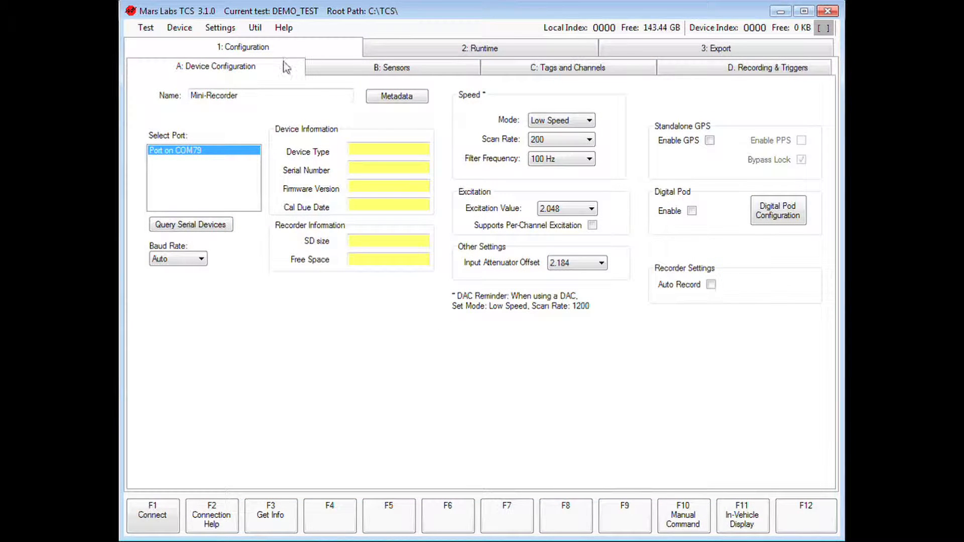
Browse the Sensors, Tags and Channels, and Recording & Triggers configuration pages, returning to device configuration.
left_click(311, 71)
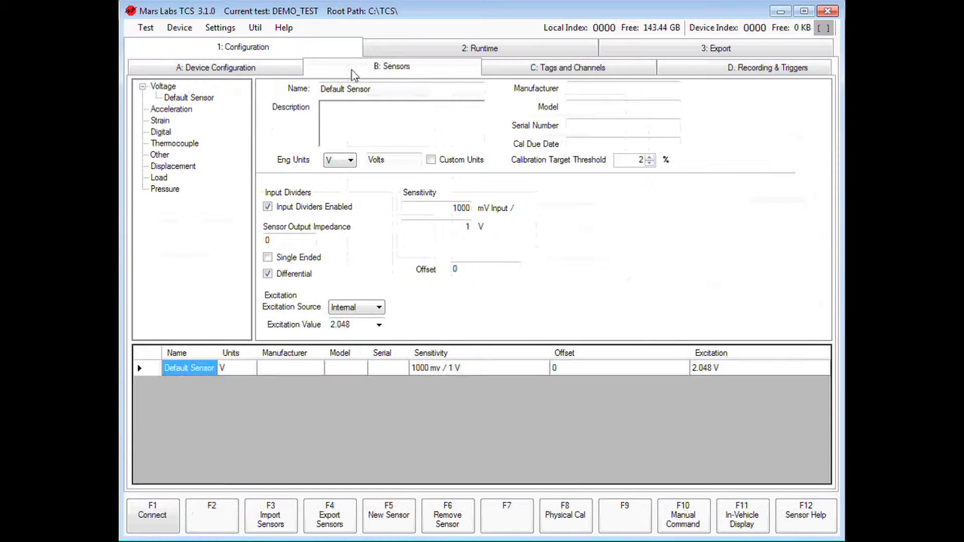
left_click(508, 74)
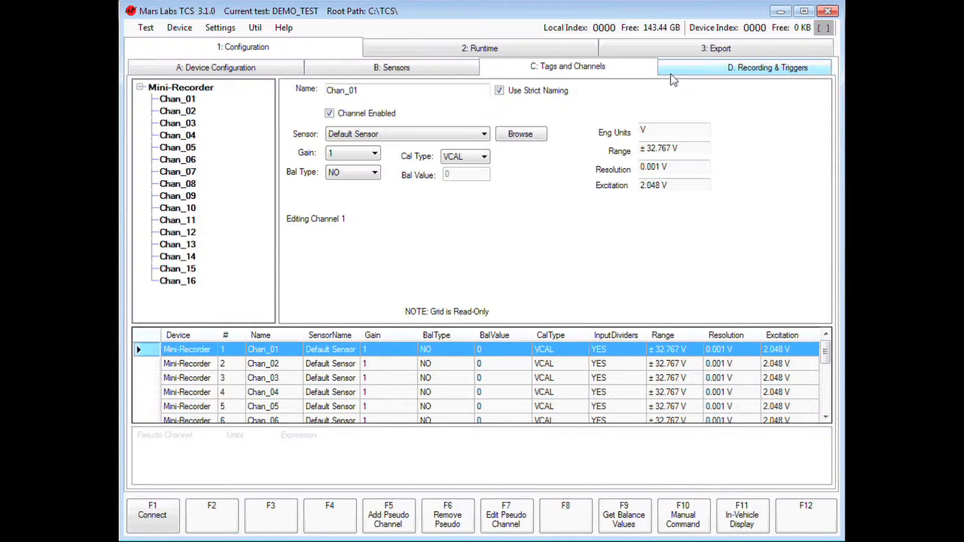
left_click(672, 79)
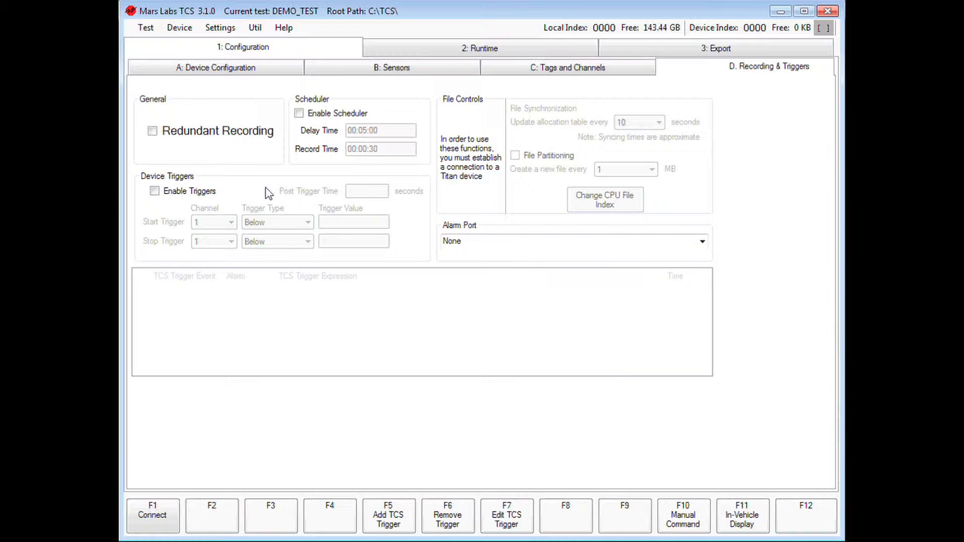
left_click(283, 66)
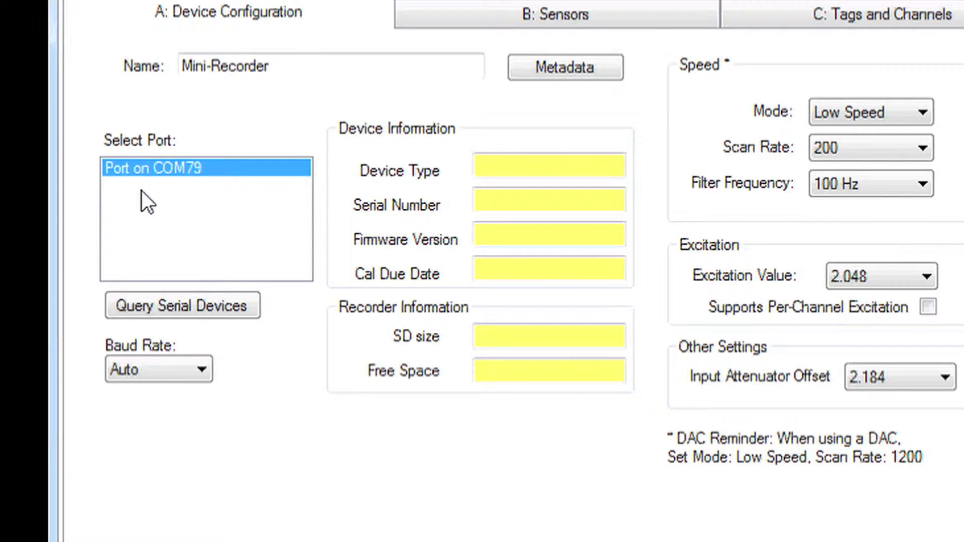
Query serial devices and connect to the recorder on COM79.
left_click(186, 305)
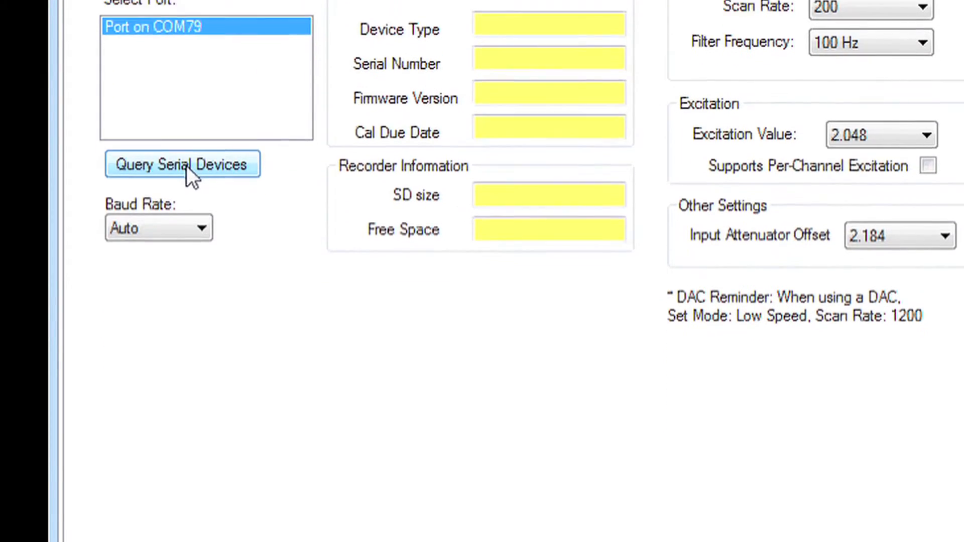
left_click(107, 454)
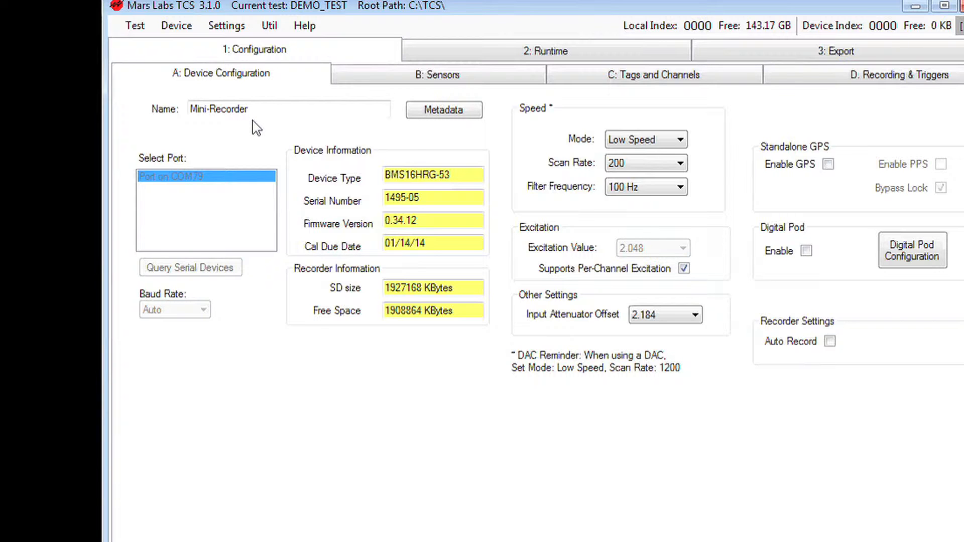
Review the channel list and runtime plot, then return to device configuration.
left_click(557, 81)
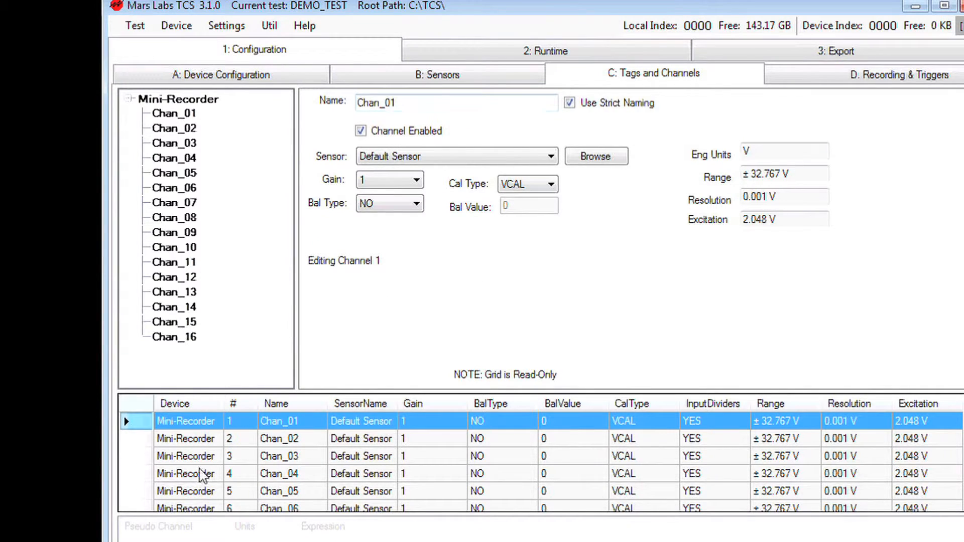
left_click(640, 51)
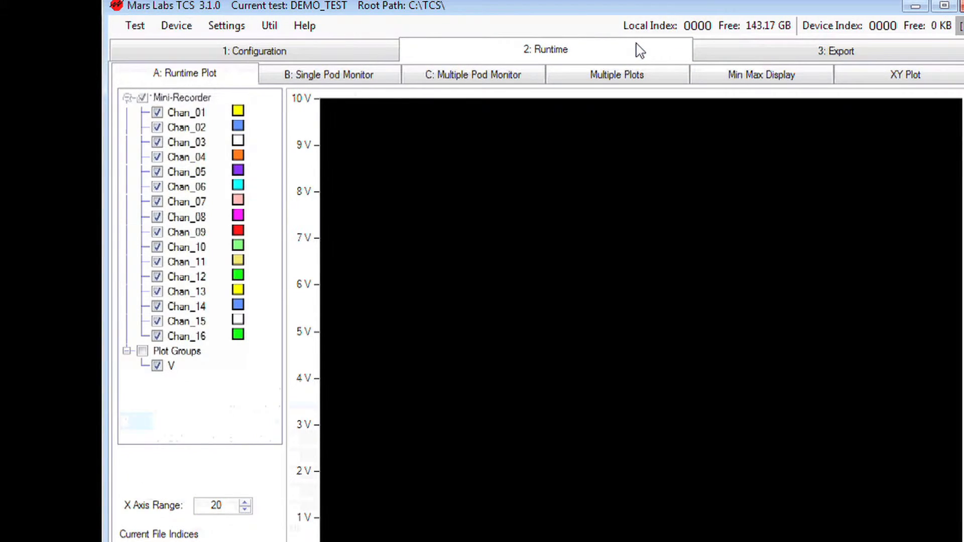
left_click(255, 50)
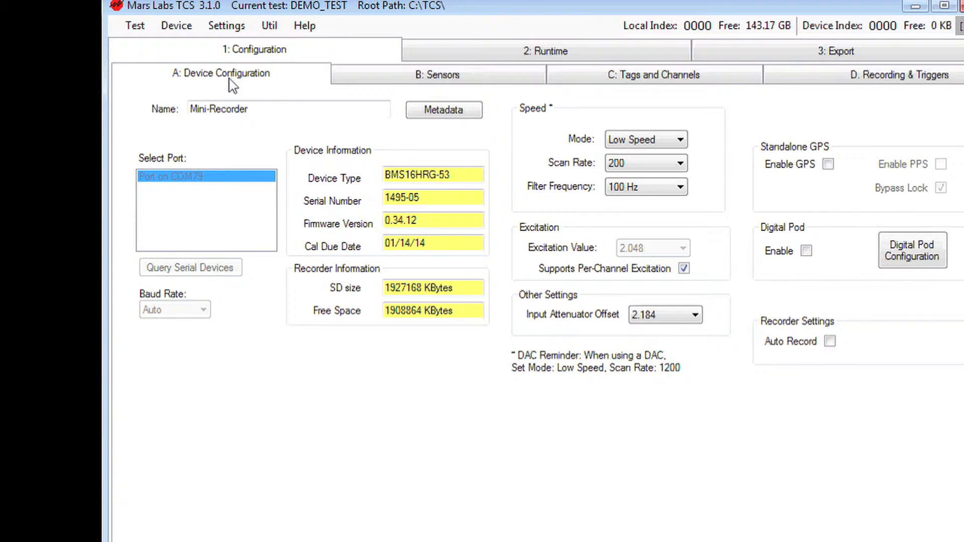
Open the device metadata and review the TestEngineer, Course and Driver tags.
left_click(417, 120)
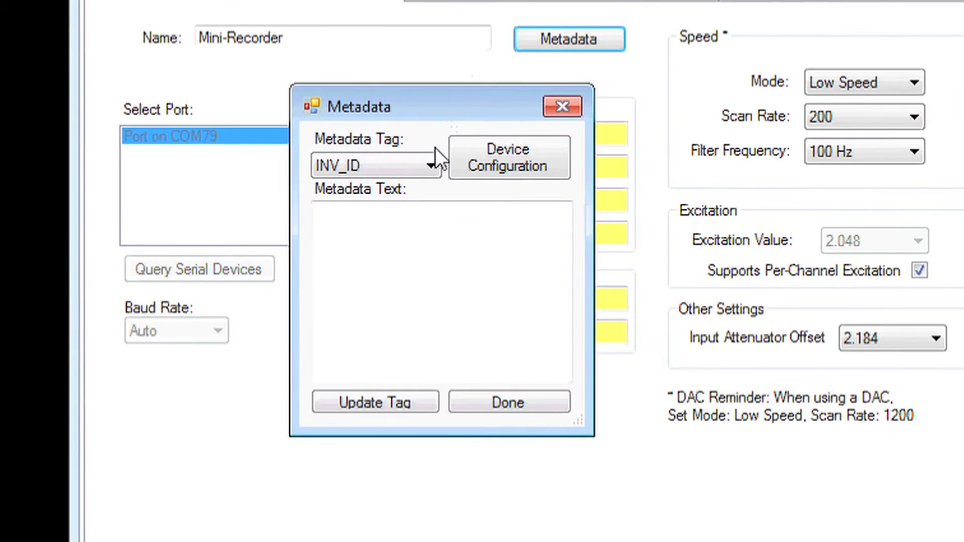
left_click(431, 158)
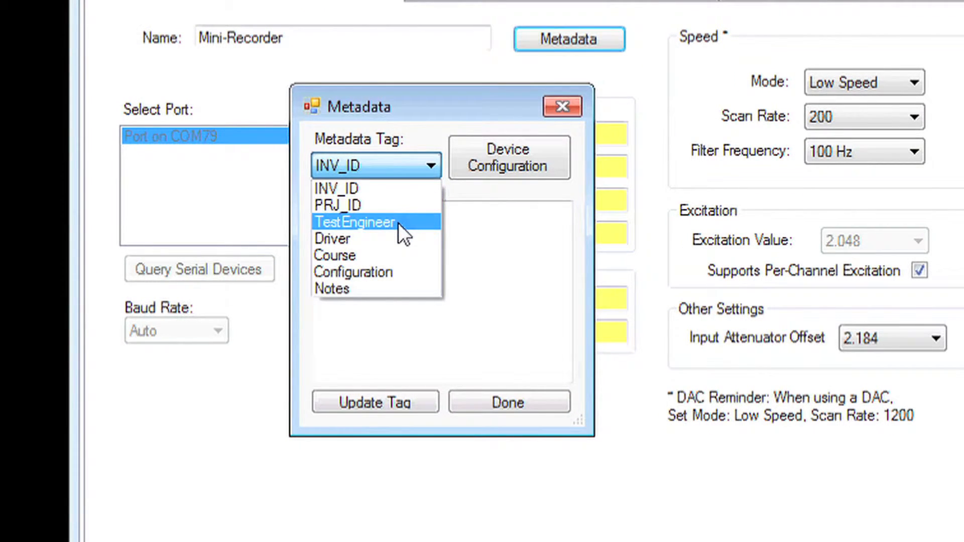
left_click(398, 224)
left_click(431, 170)
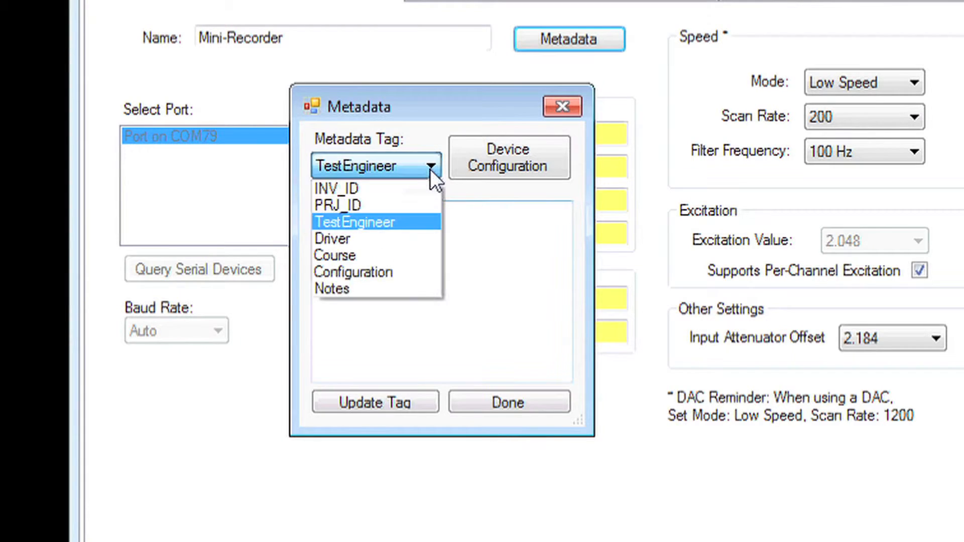
left_click(403, 255)
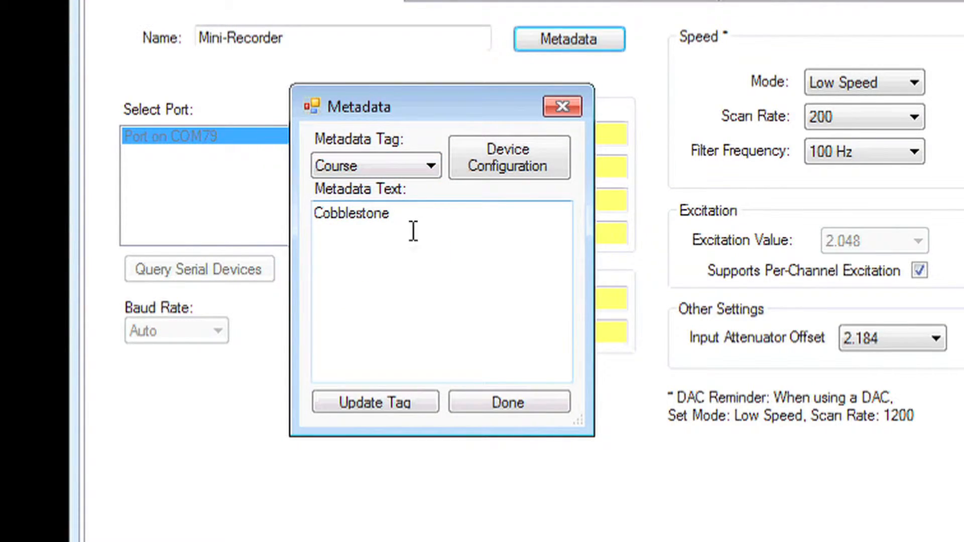
left_click(431, 166)
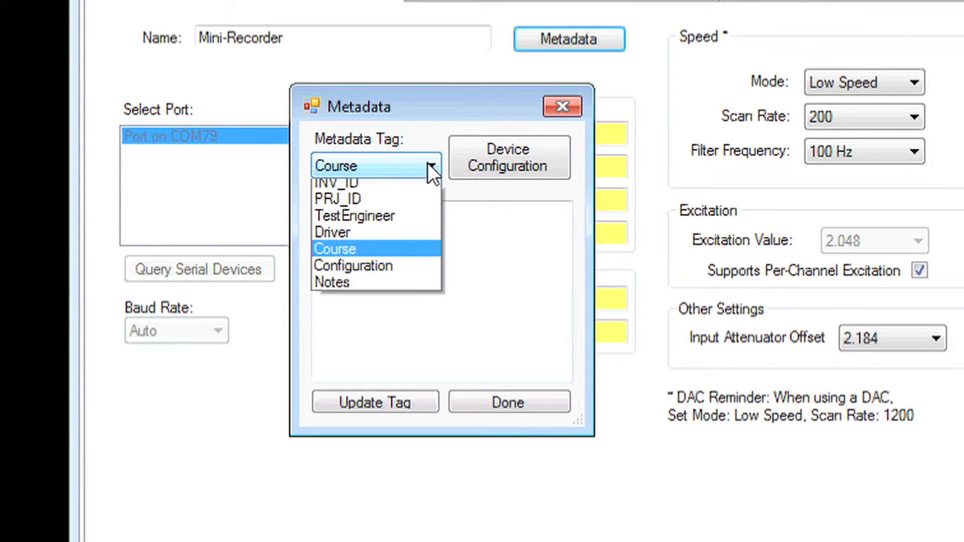
left_click(409, 235)
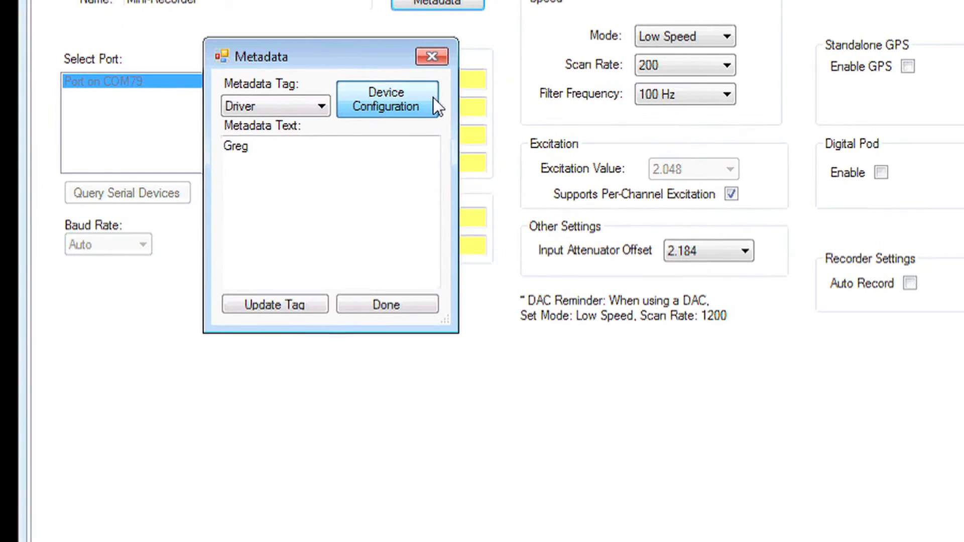
View the device configuration information and close the metadata dialog.
left_click(433, 98)
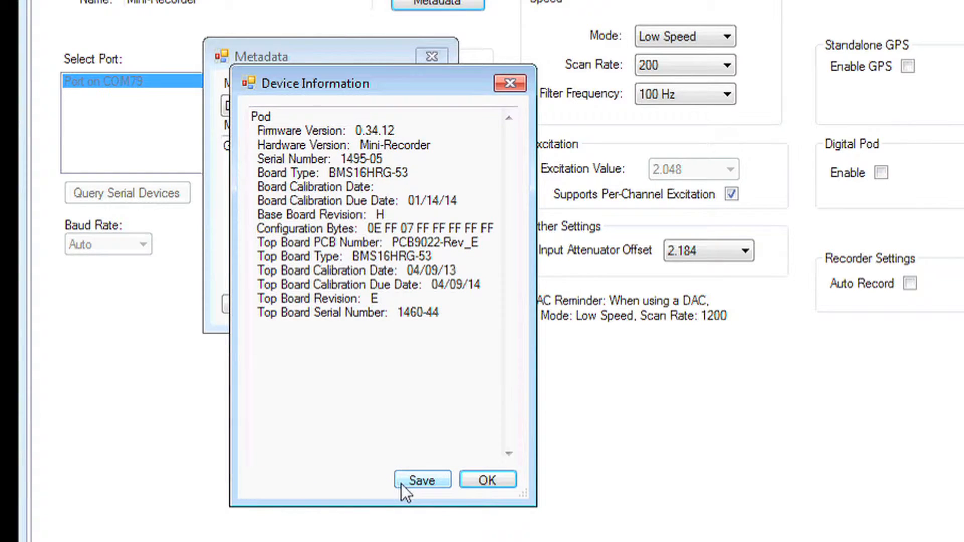
left_click(471, 480)
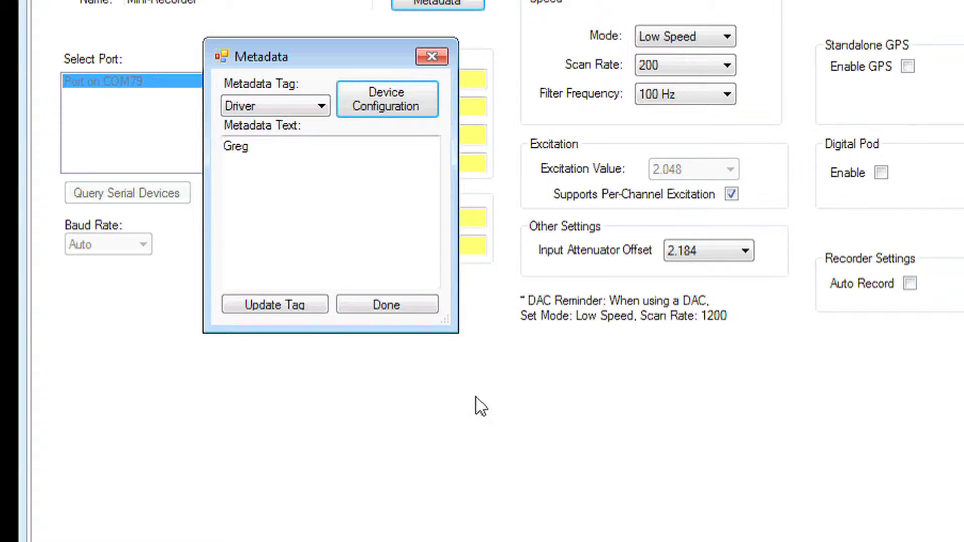
left_click(403, 301)
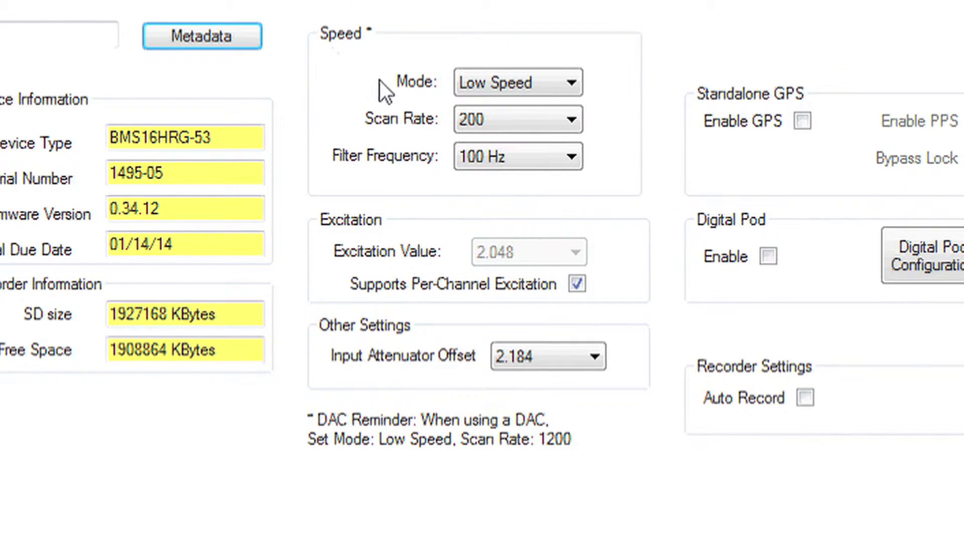
Set the speed mode to High Speed and the scan rate to 10000.
left_click(572, 91)
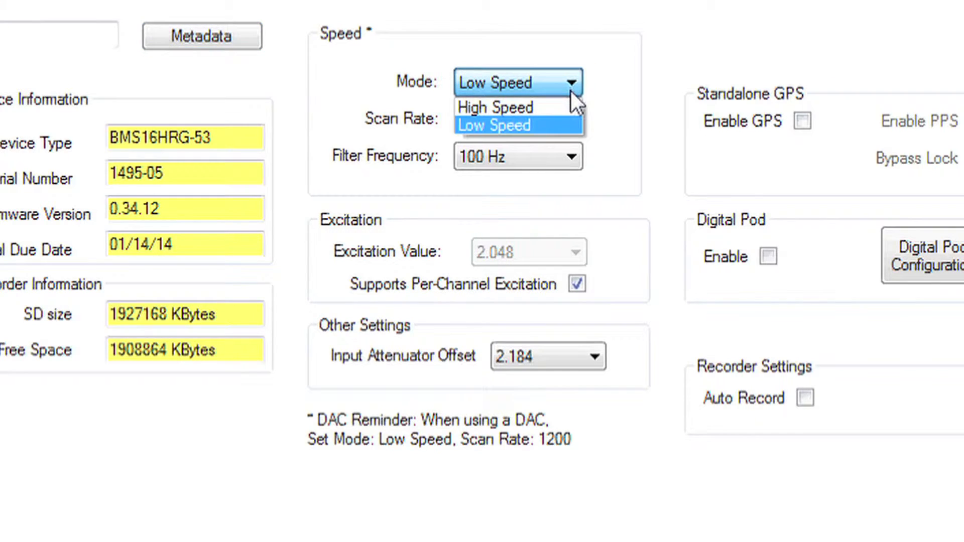
left_click(567, 102)
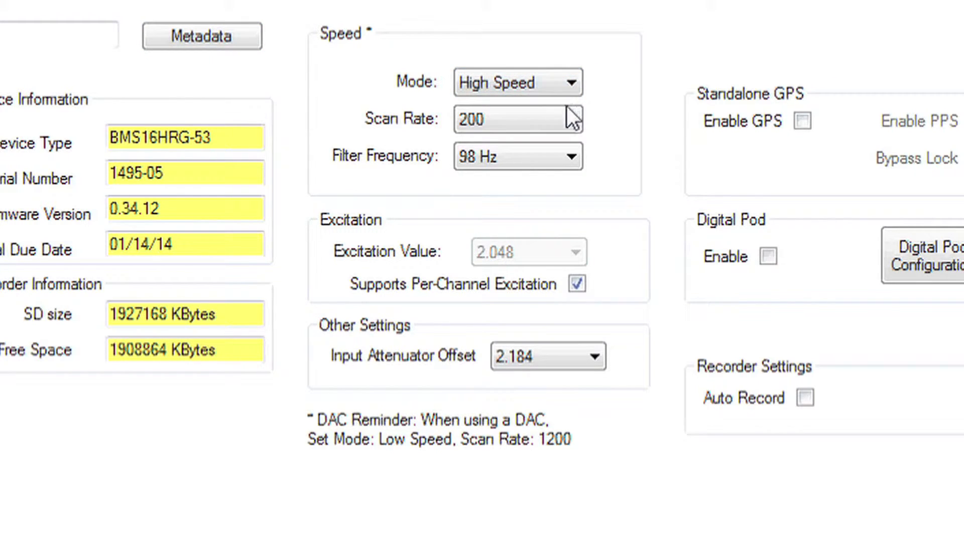
left_click(572, 126)
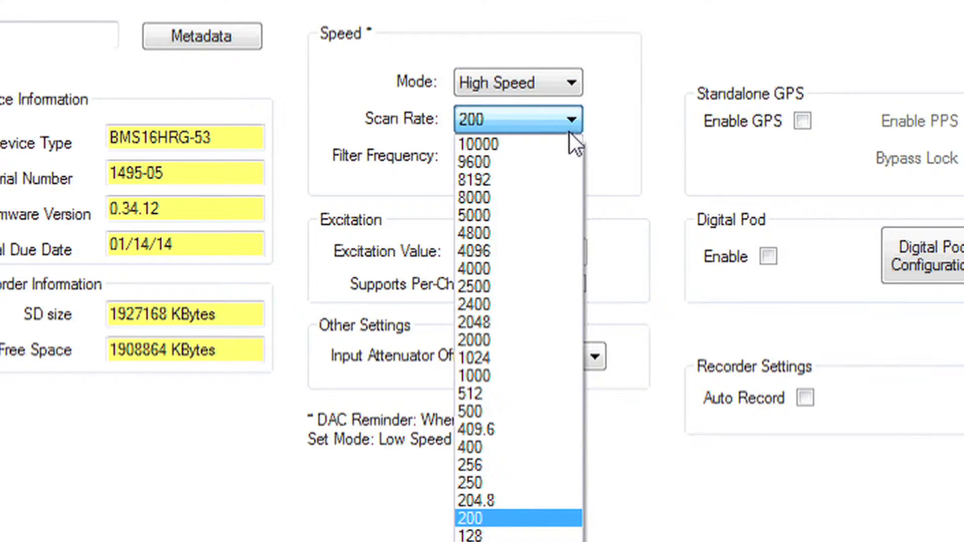
left_click(563, 142)
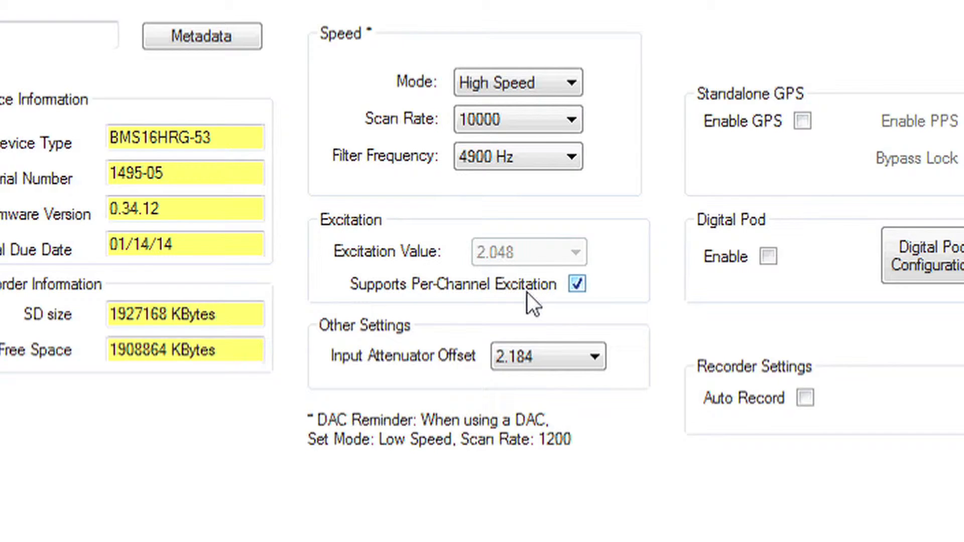
Review the input attenuator offset options and try enabling standalone GPS with PPS.
left_click(596, 359)
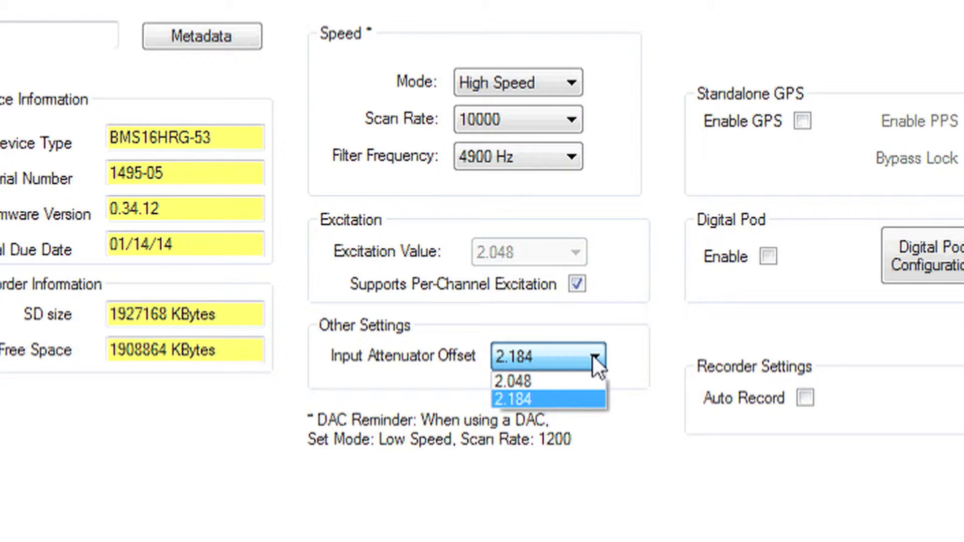
left_click(592, 356)
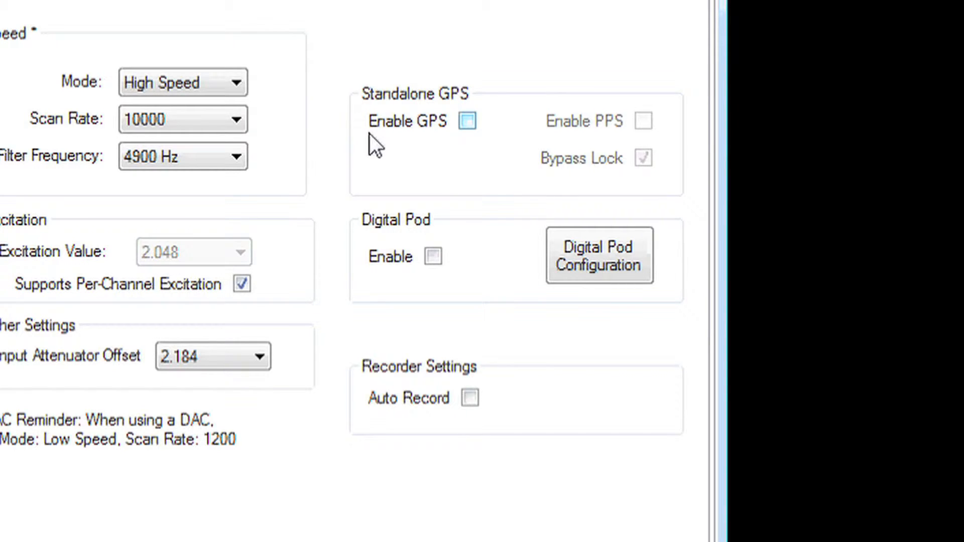
left_click(467, 121)
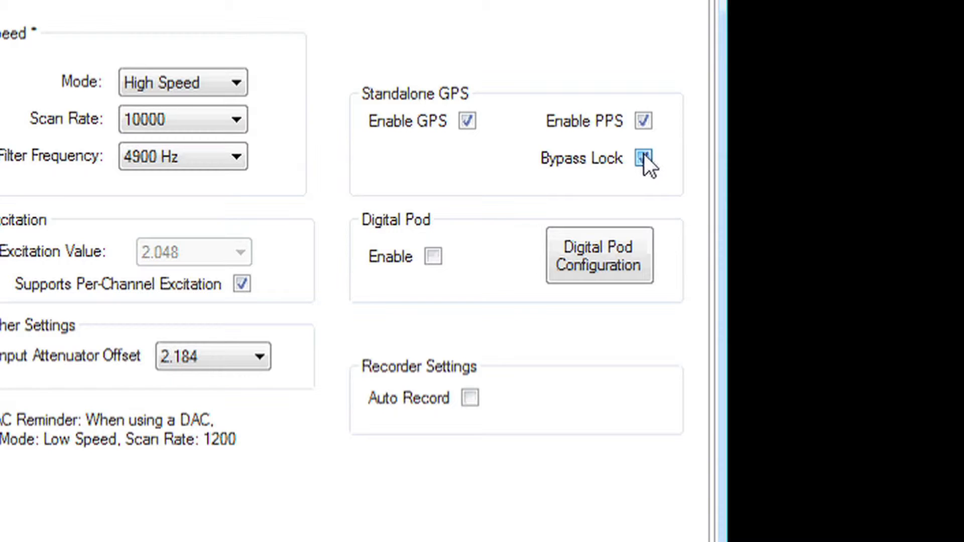
left_click(644, 122)
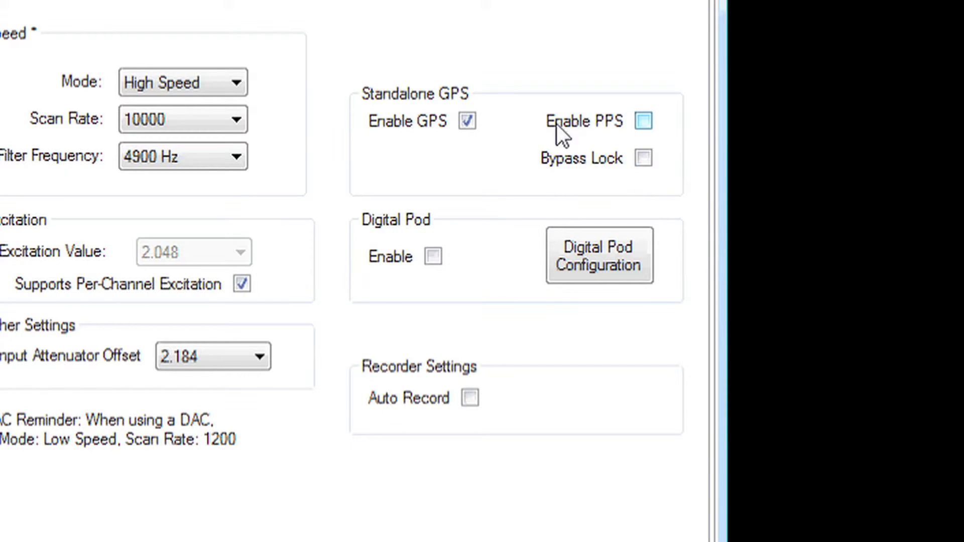
left_click(468, 122)
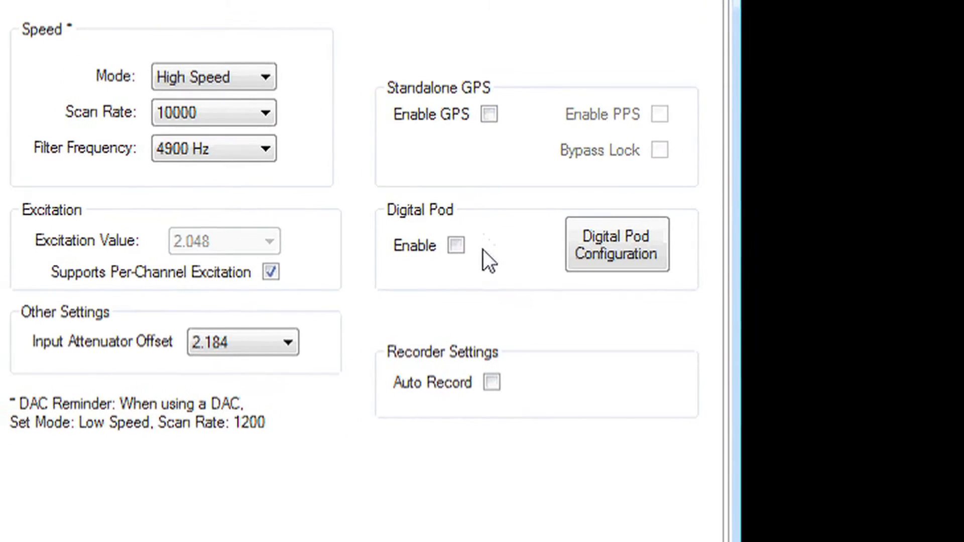
Open and close the Digital Pod configuration dialog, then toggle the Auto Record option.
left_click(685, 209)
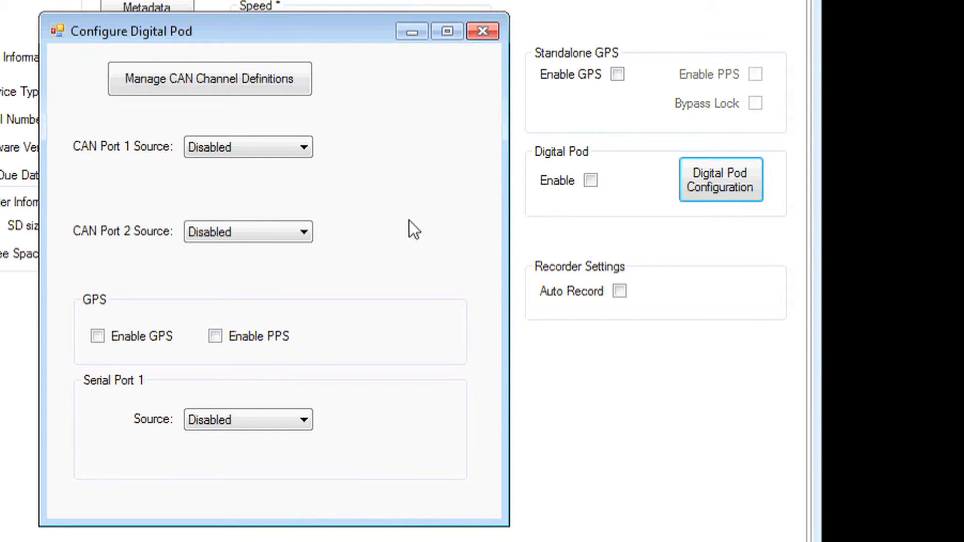
left_click(483, 33)
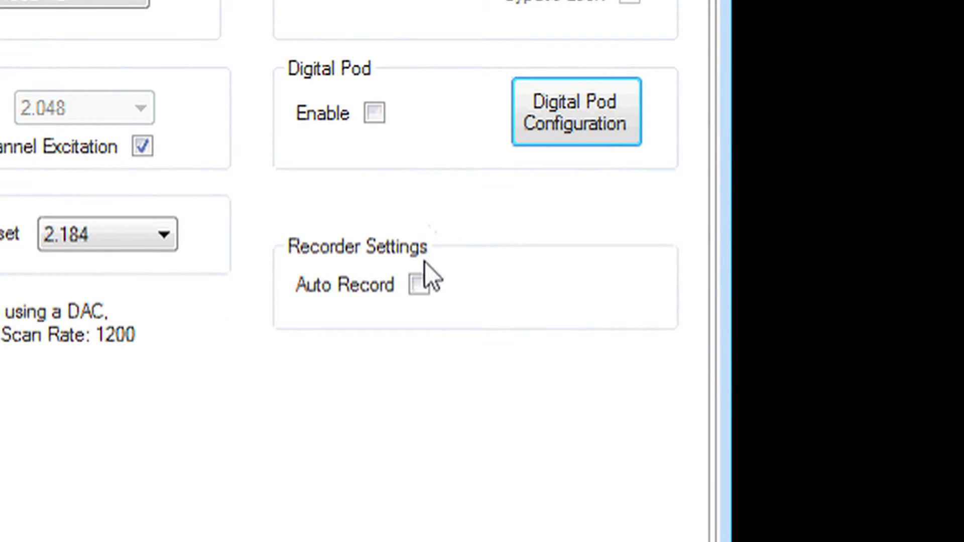
left_click(419, 284)
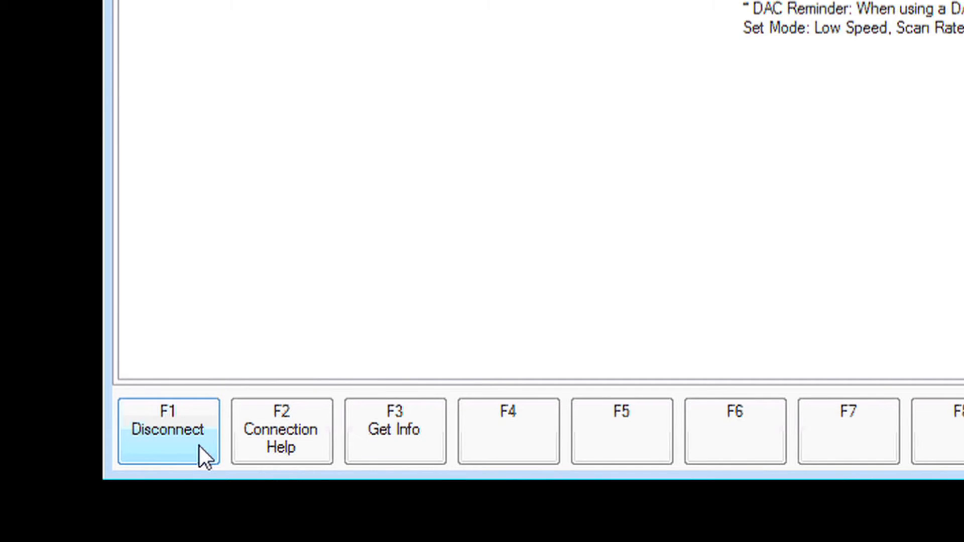
Open the connection help and request the device info.
left_click(319, 448)
left_click(435, 446)
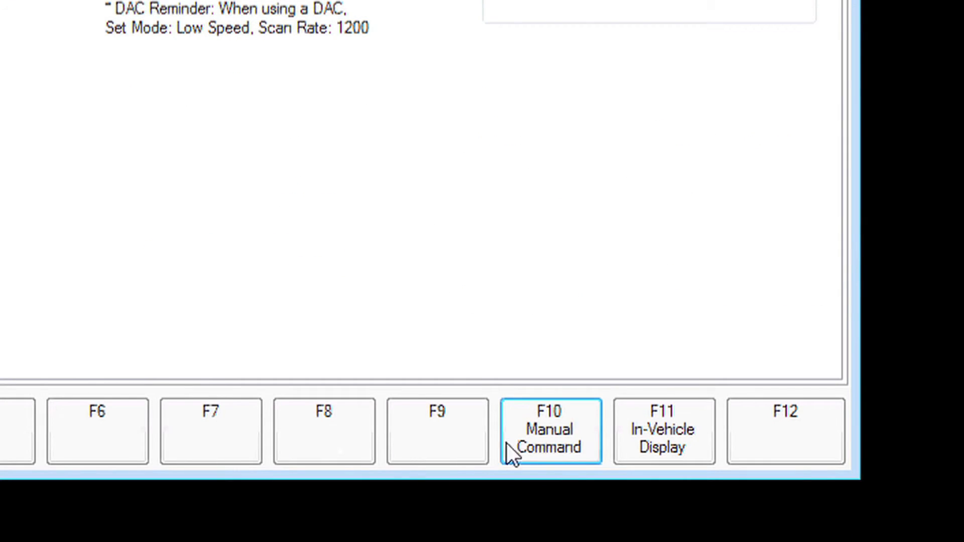
Open the manual command dialog, choose the GET_FILTER command, and close the dialog.
left_click(588, 433)
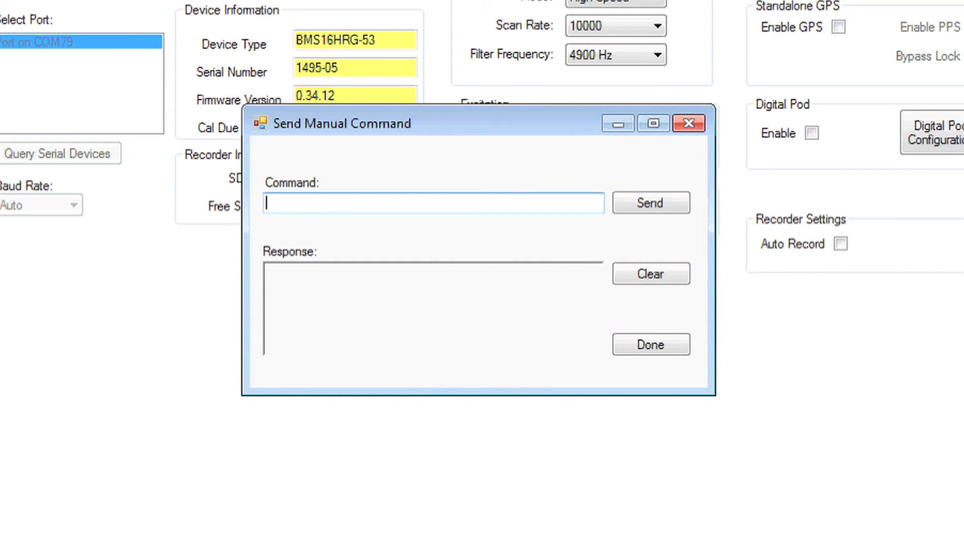
type("g")
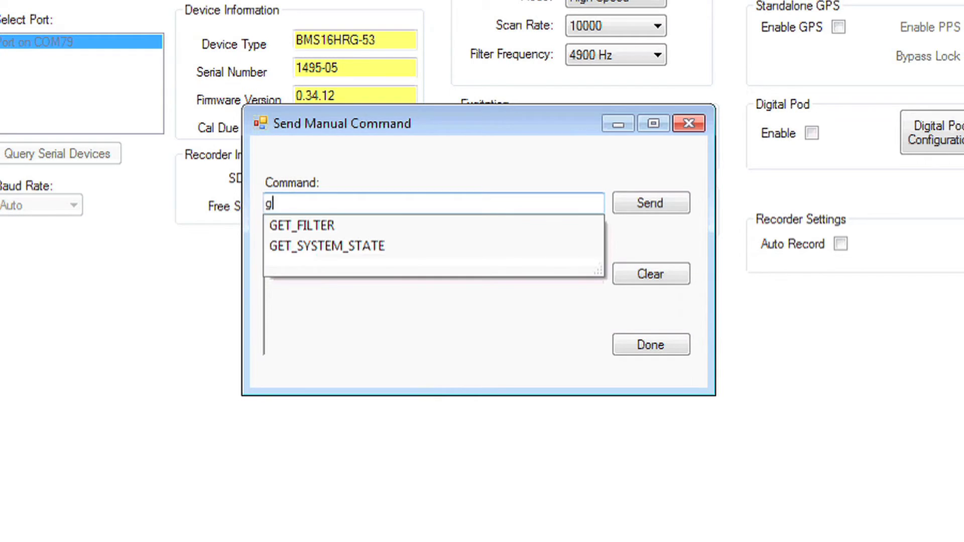
left_click(446, 226)
left_click(652, 346)
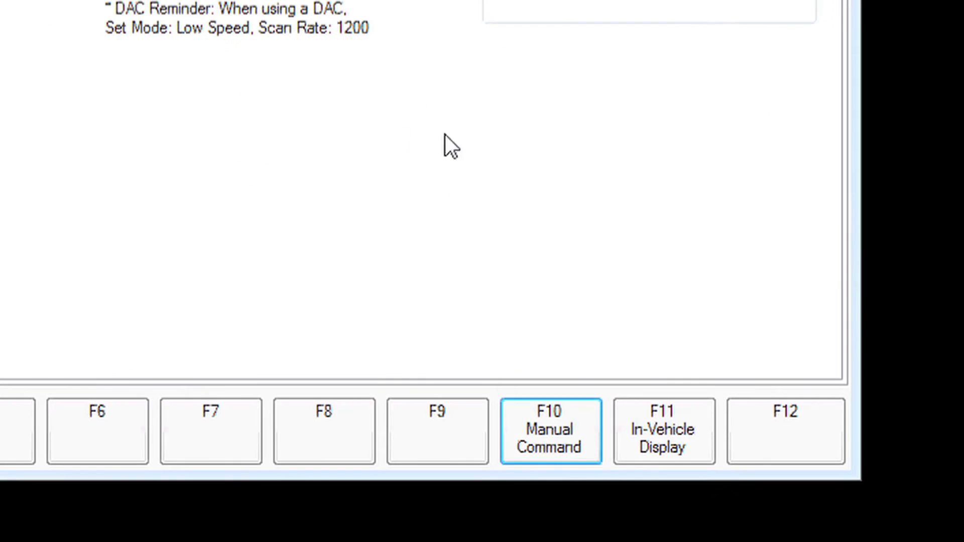
Open the In-Vehicle Display, view its digital display, highlight Chan_06 in the plot list, and start a scan.
left_click(695, 434)
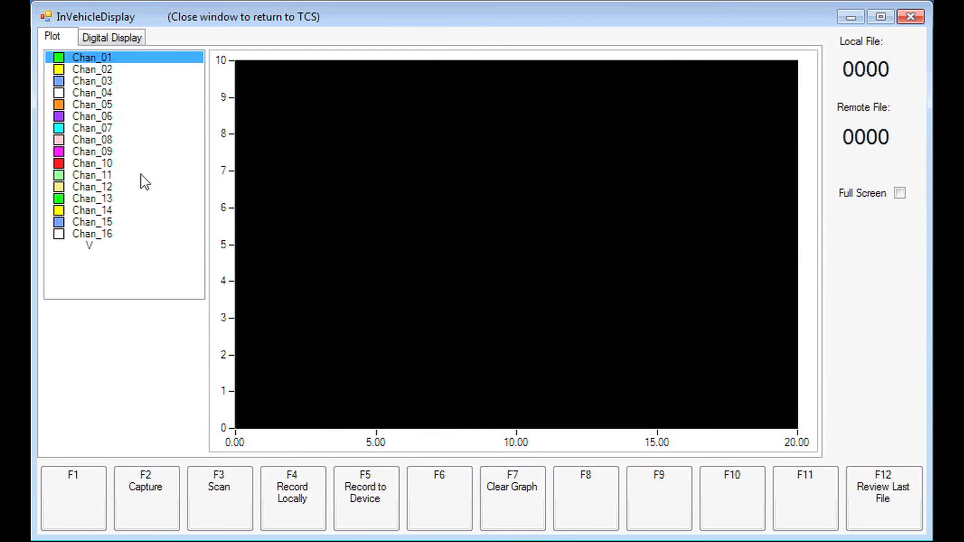
key("ctrl+Tab")
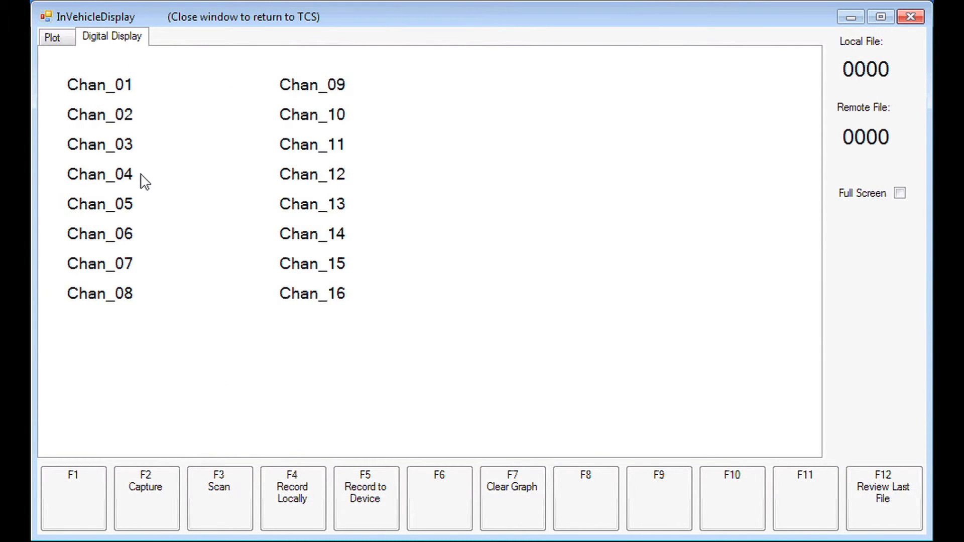
key("ctrl+Tab")
key("Down")
key("Down")
key("Down")
key("Down")
key("Down")
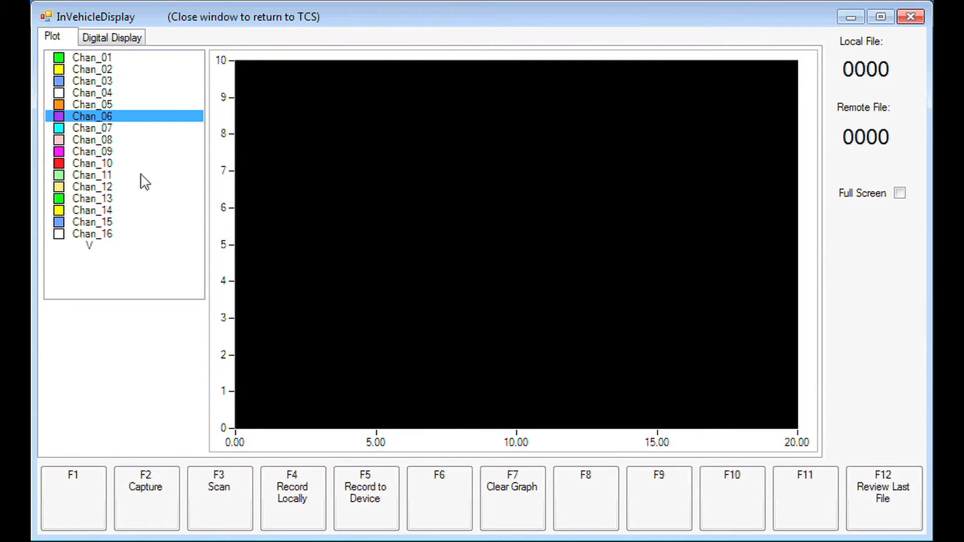
key("F3")
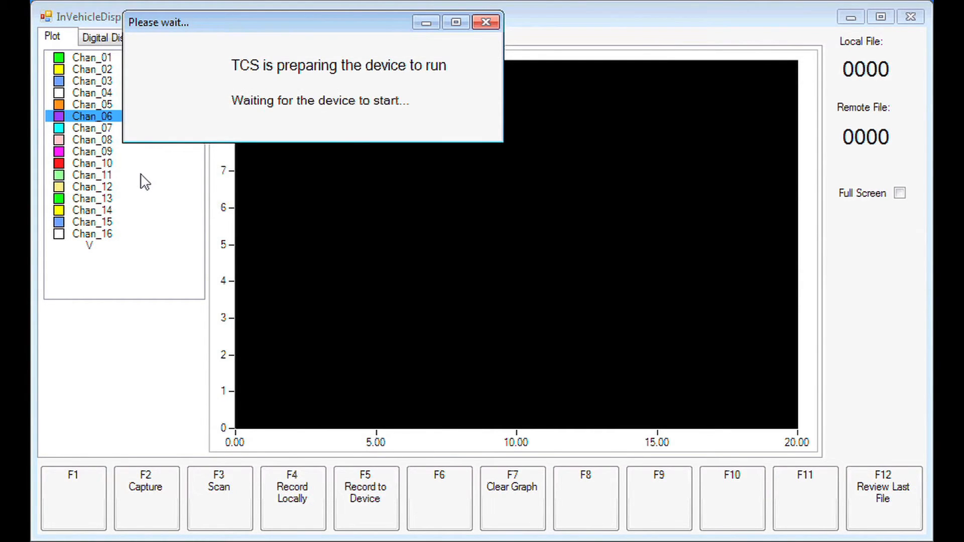